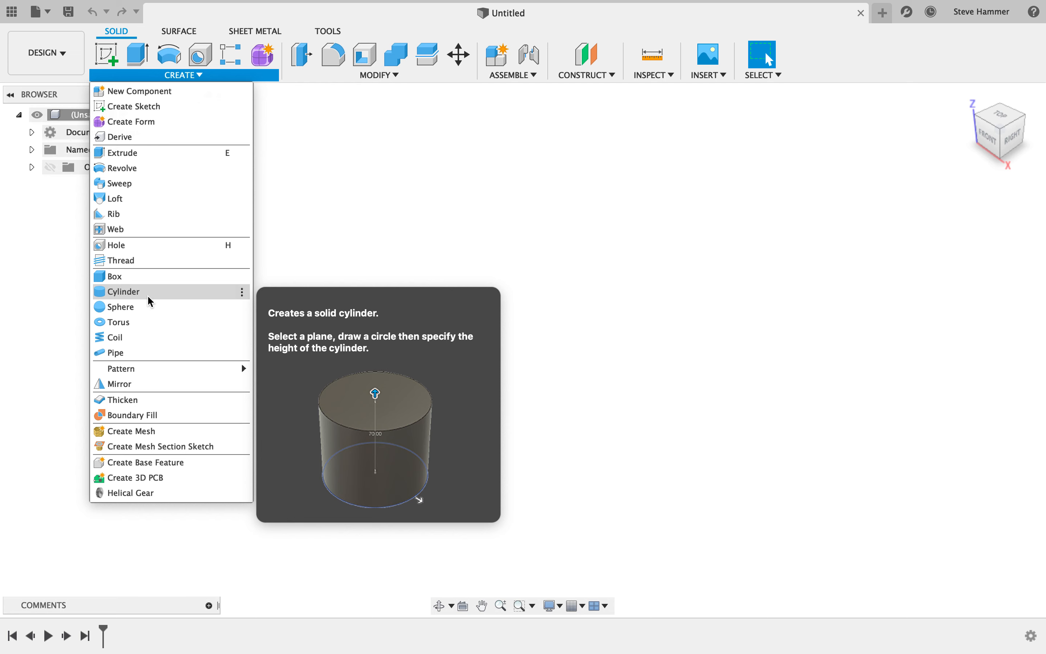
left_click(142, 293)
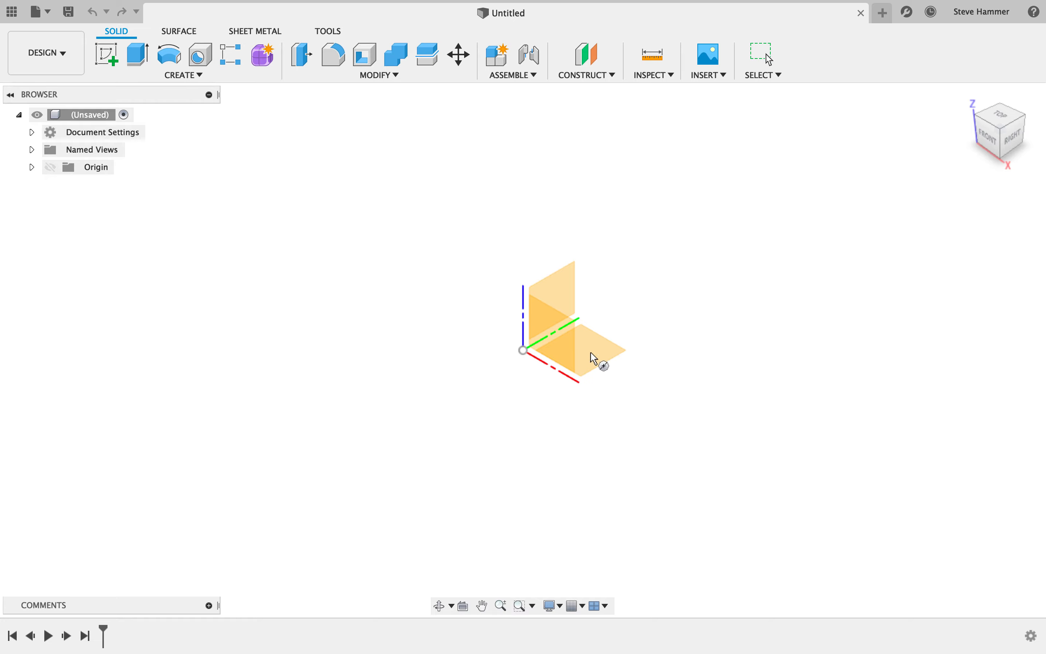
left_click(588, 370)
left_click(523, 350)
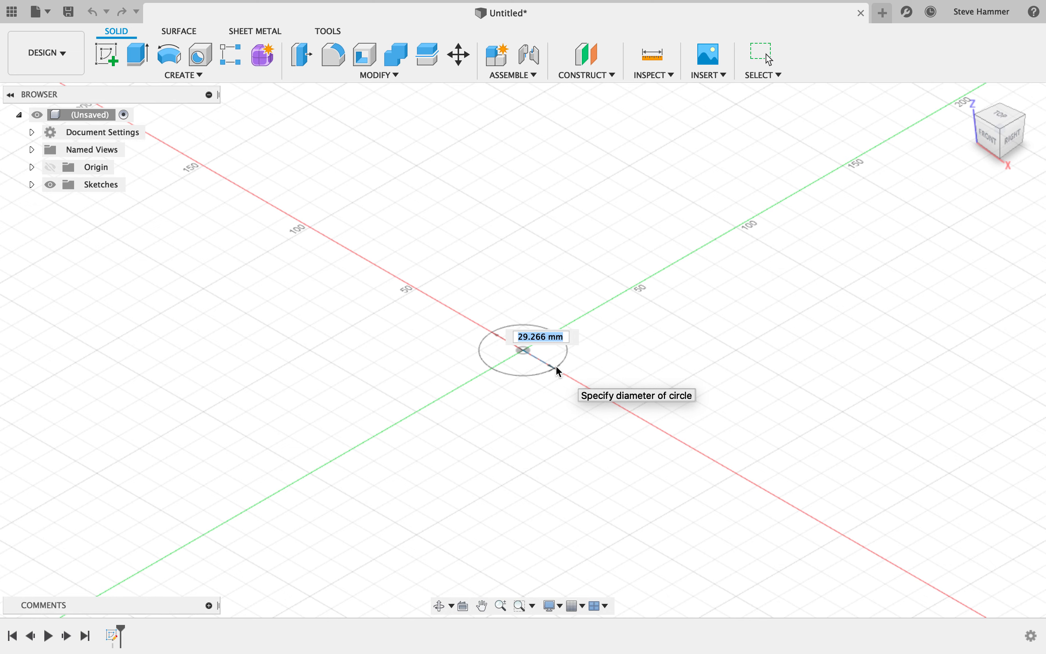
key("Escape")
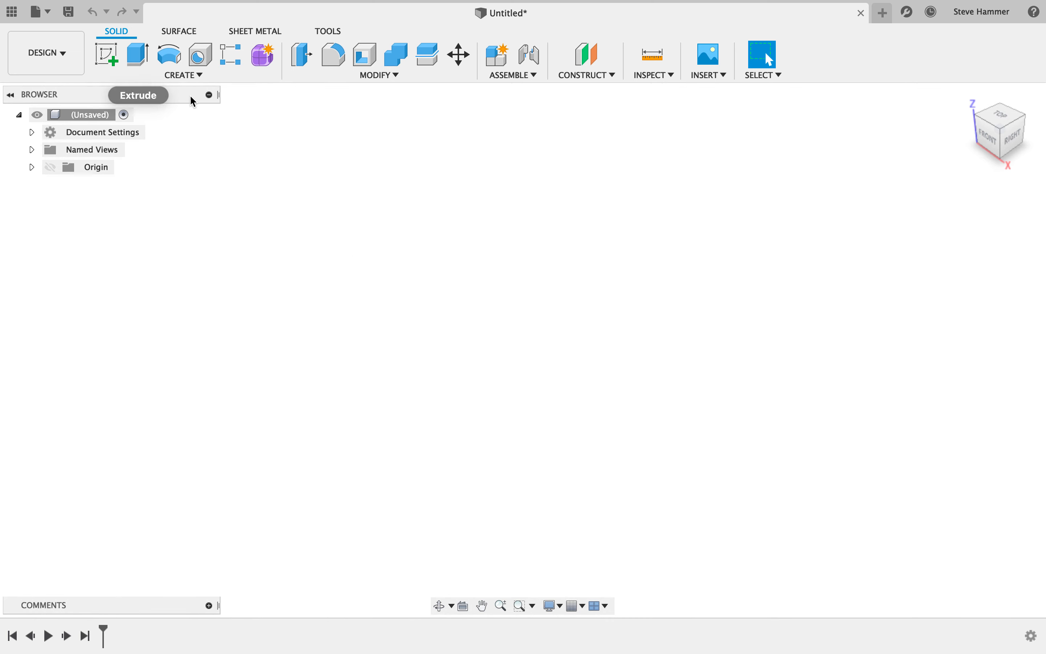
- Create a solid cylinder on the horizontal plane, centred on the origin, with a 60 mm diameter and 60 mm height
left_click(195, 77)
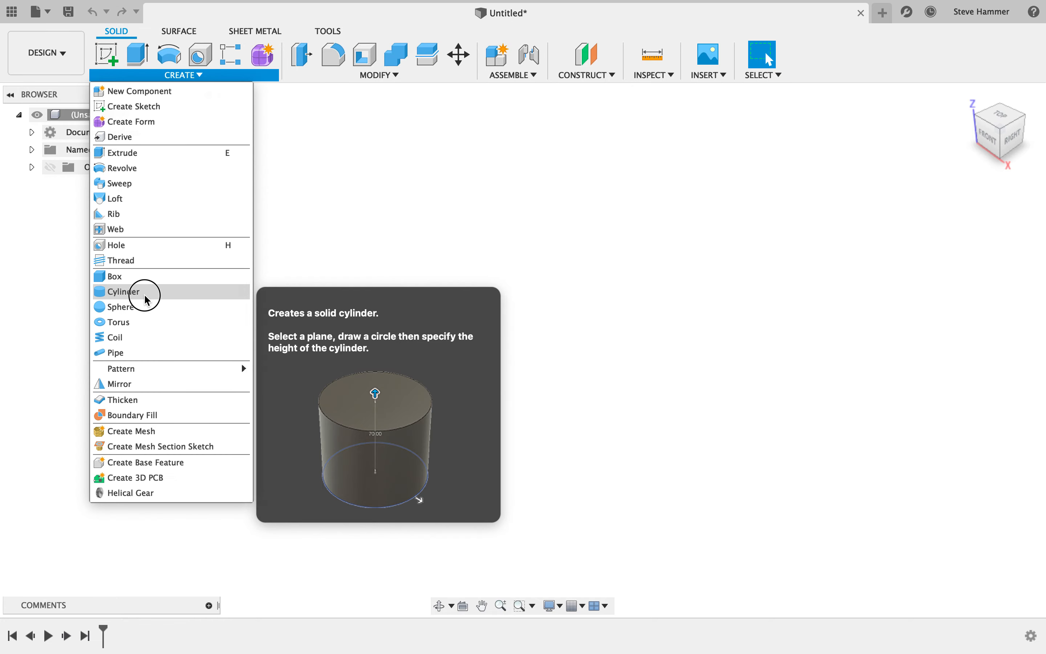
left_click(145, 292)
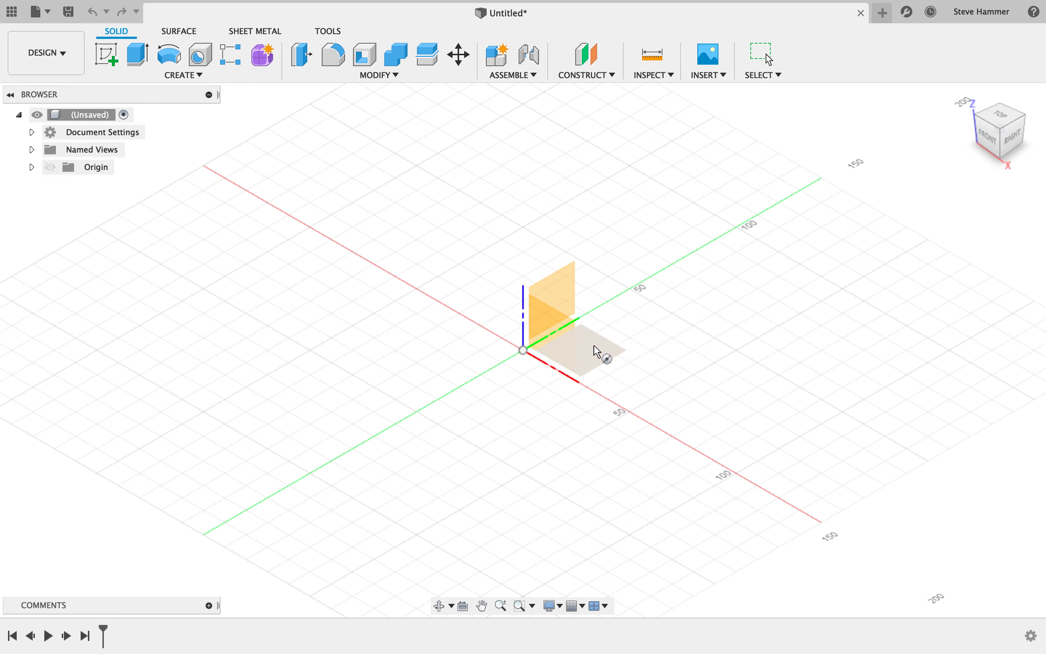
left_click(601, 352)
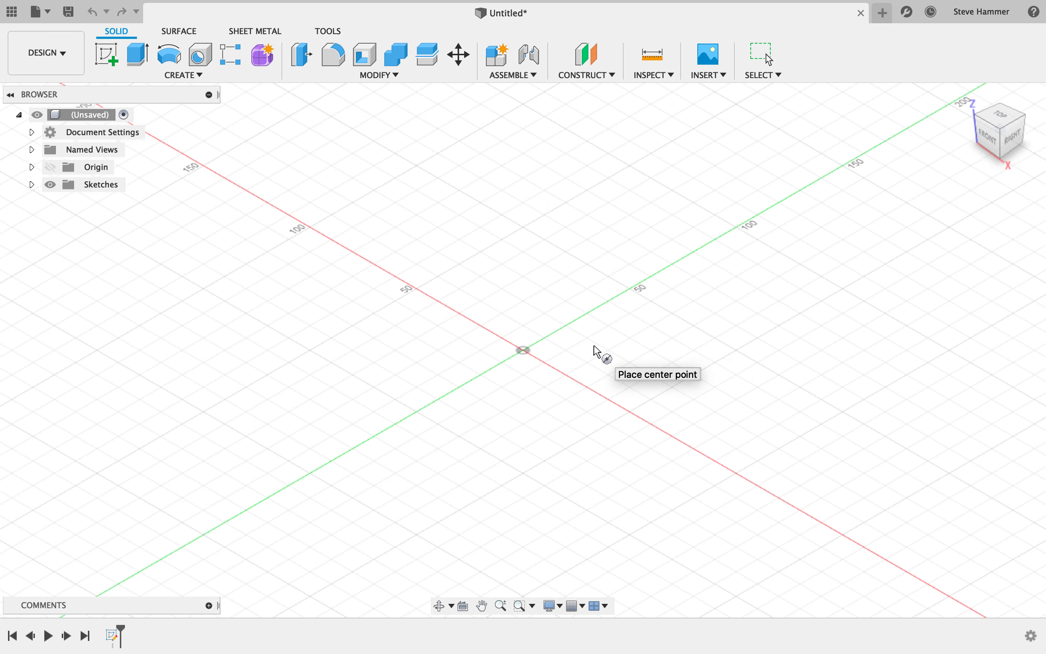
left_click(527, 353)
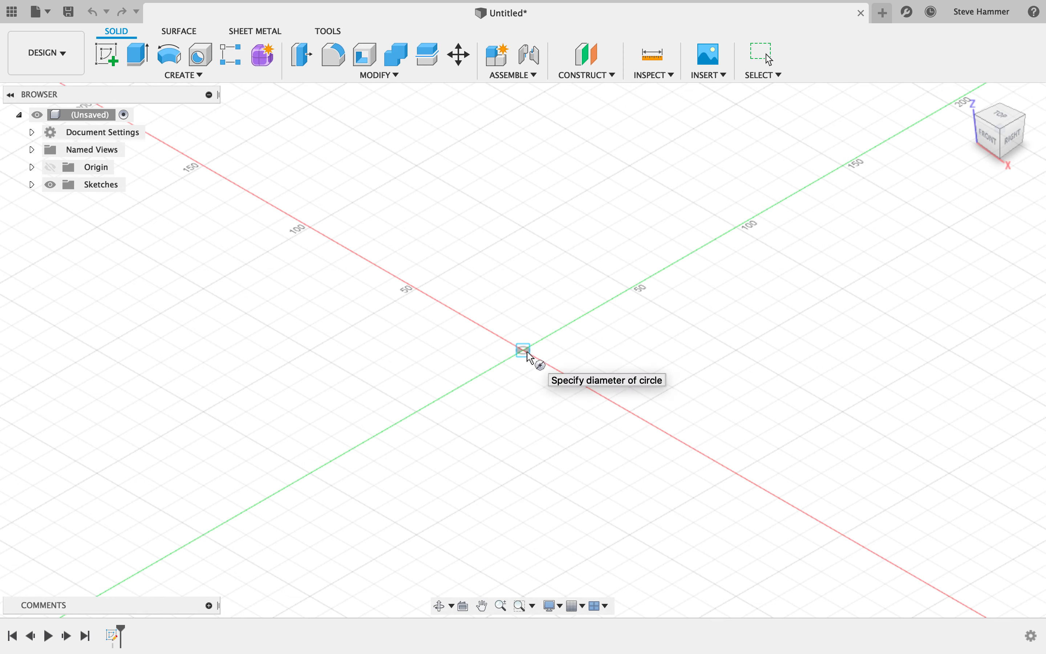
left_click(601, 393)
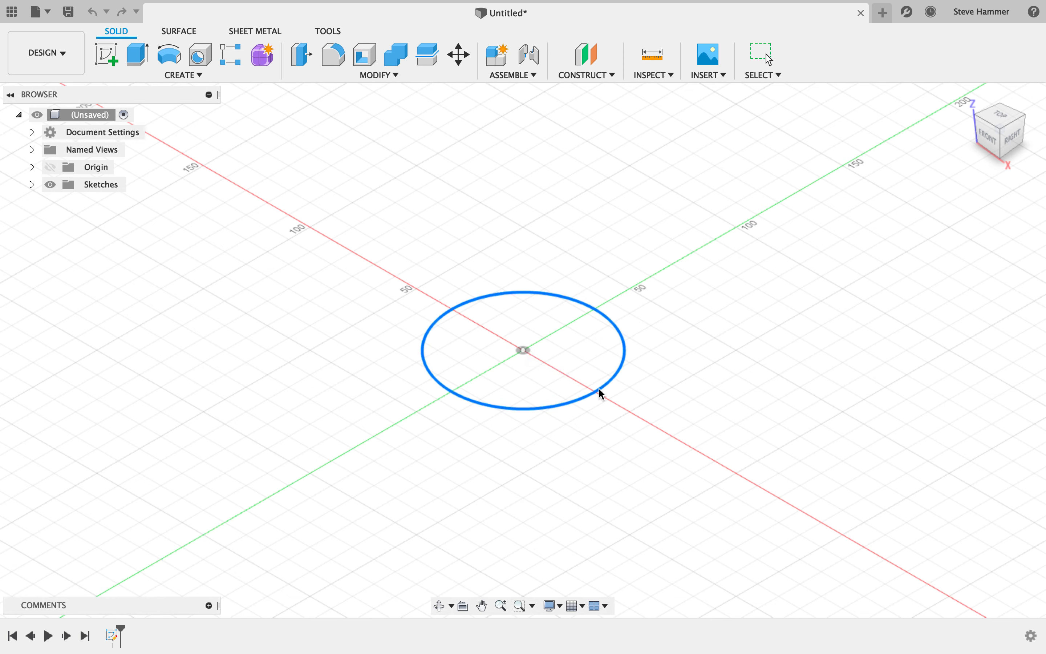
left_click_drag(523, 311, 541, 190)
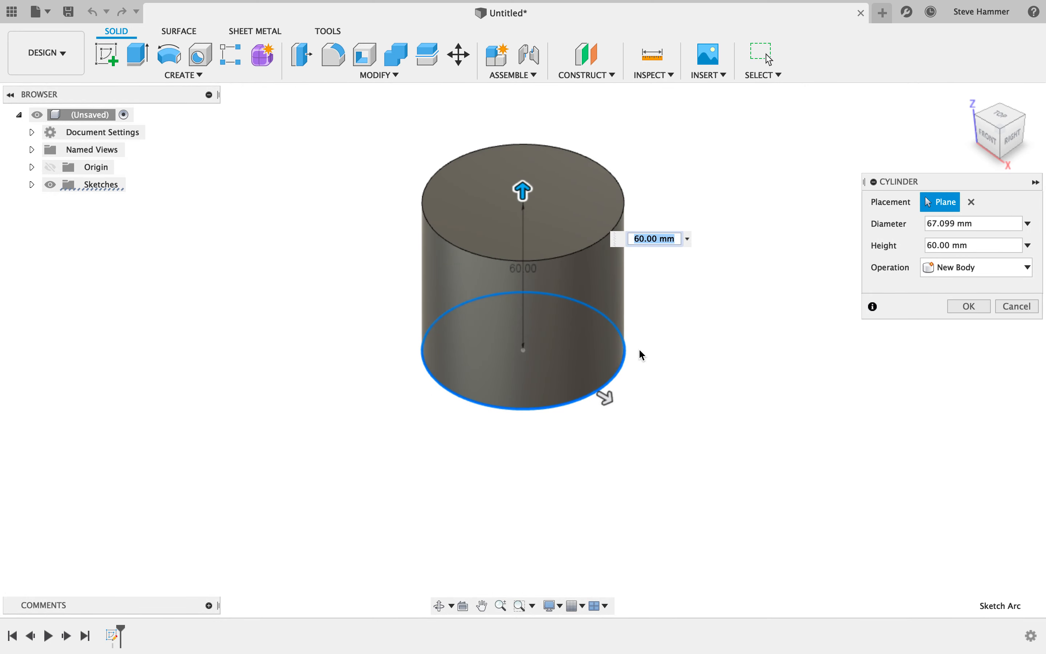
mouse_move(605, 395)
left_mouse_down()
mouse_move(588, 390)
mouse_move(621, 399)
mouse_move(604, 392)
left_mouse_up()
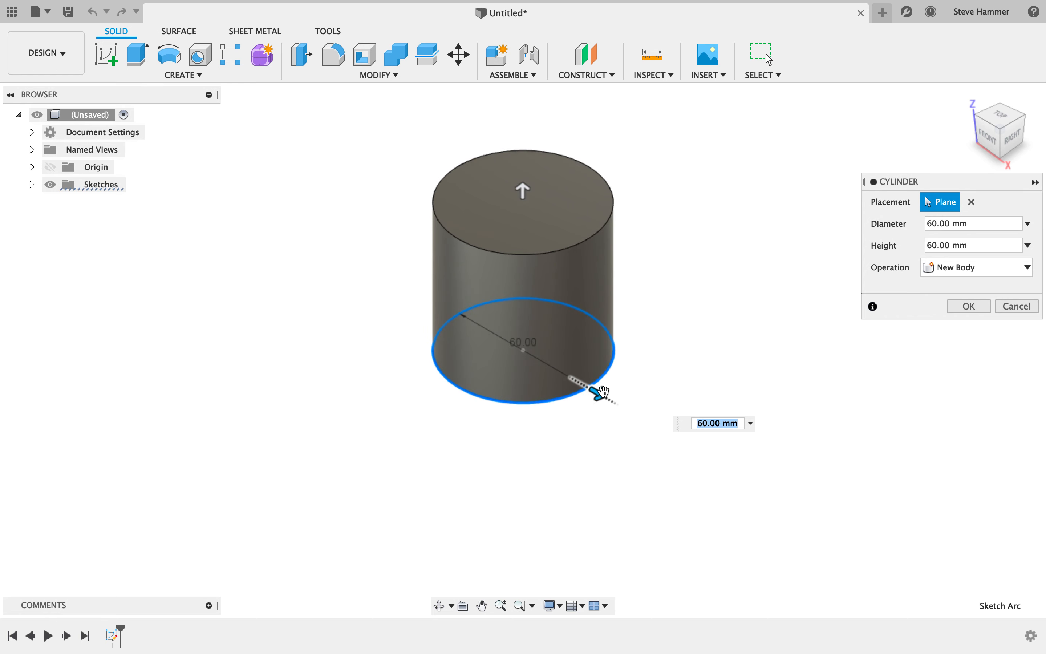
key("Return")
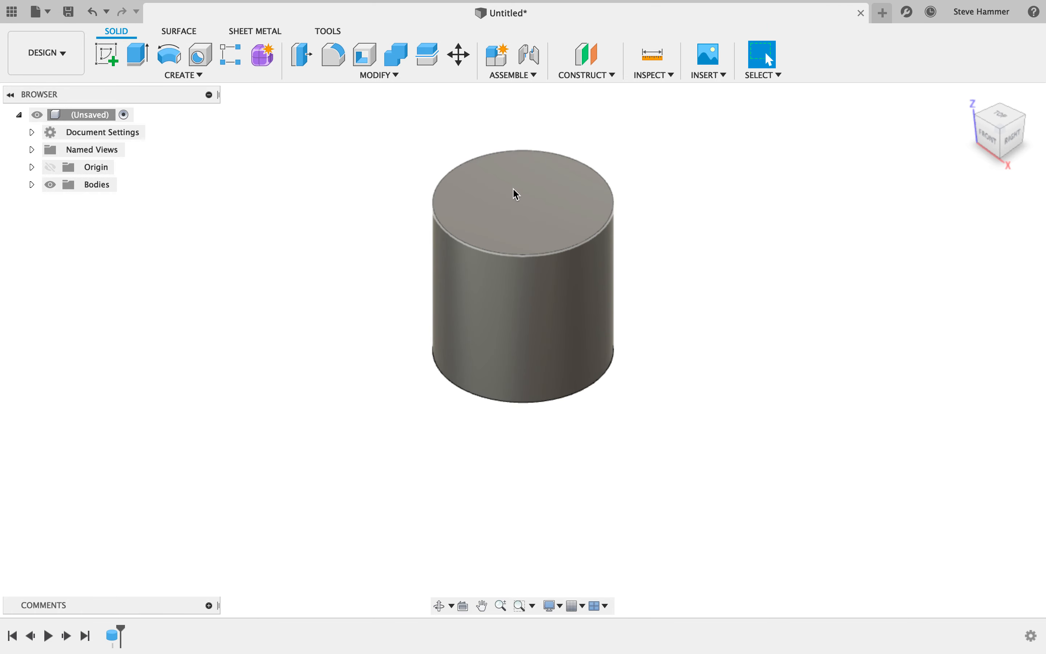
- Start a 3D Print export that is sent to a print utility, with Custom as the utility
middle_click_drag(502, 215, 419, 322)
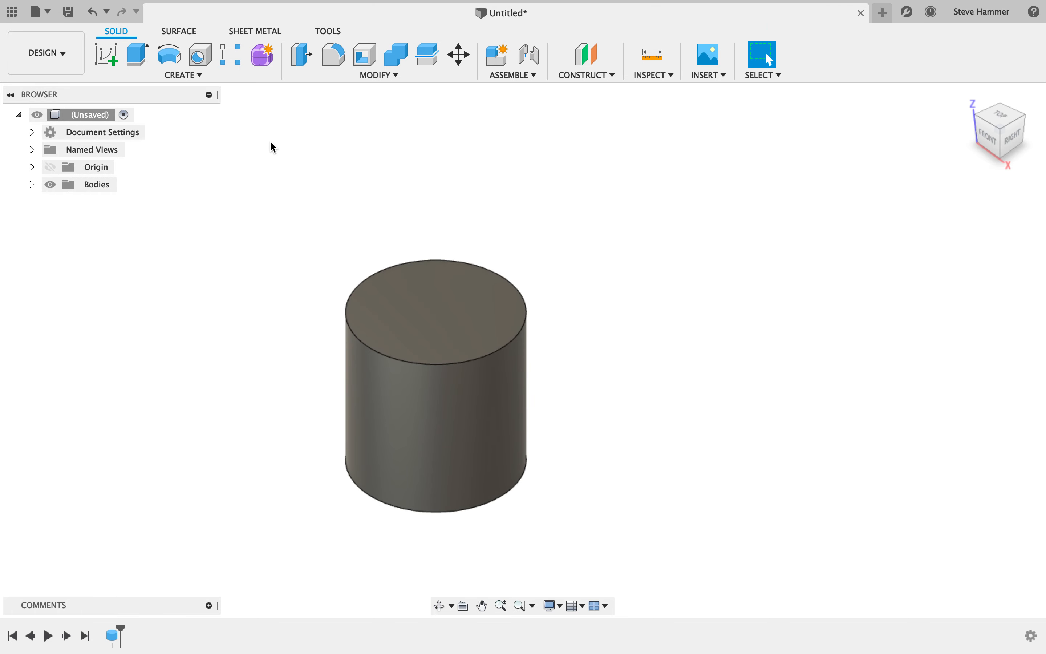
left_click(331, 45)
left_click(327, 31)
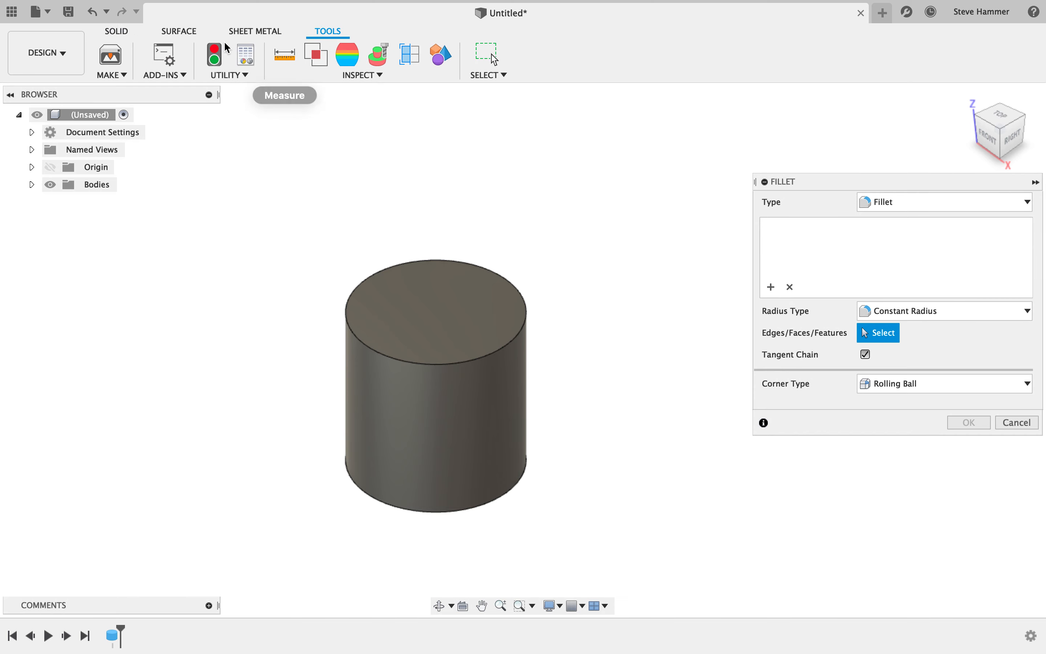
left_click(111, 56)
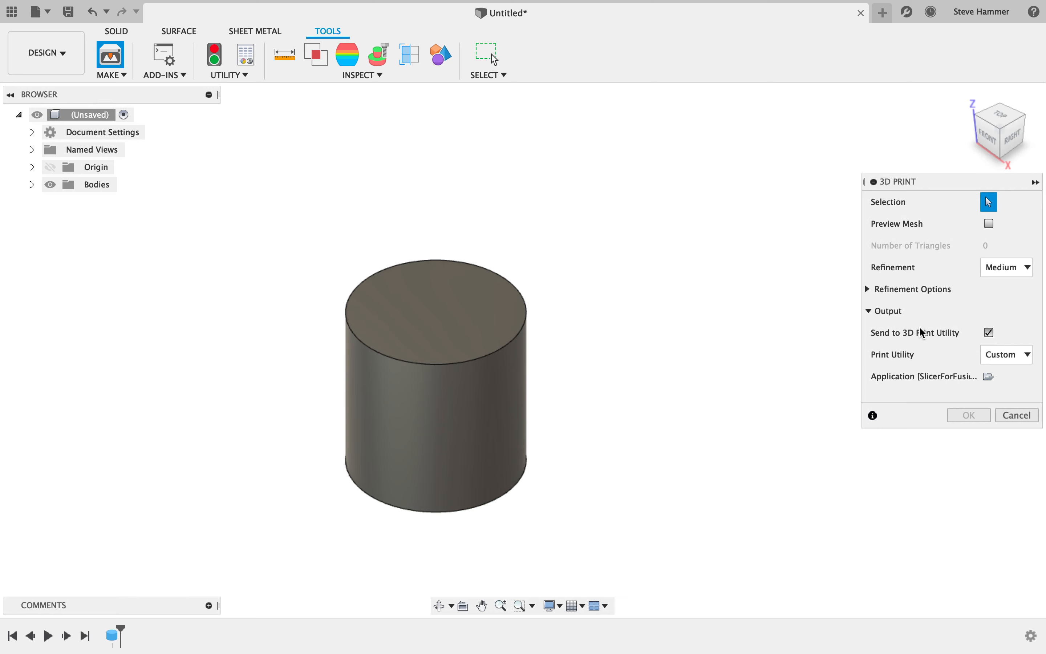
left_click(1002, 357)
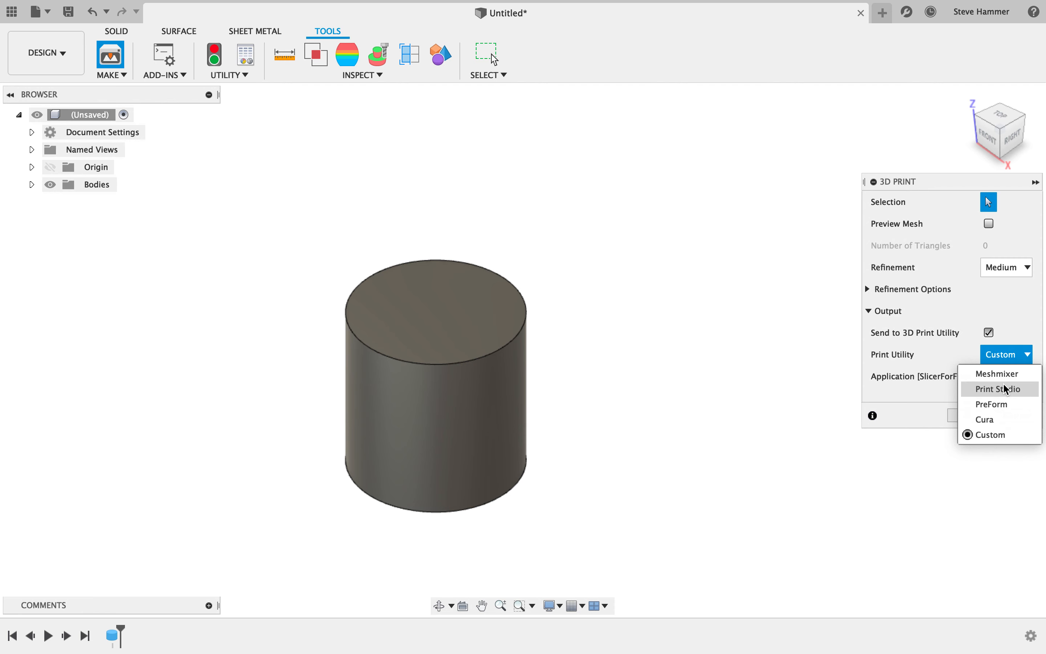
left_click(996, 435)
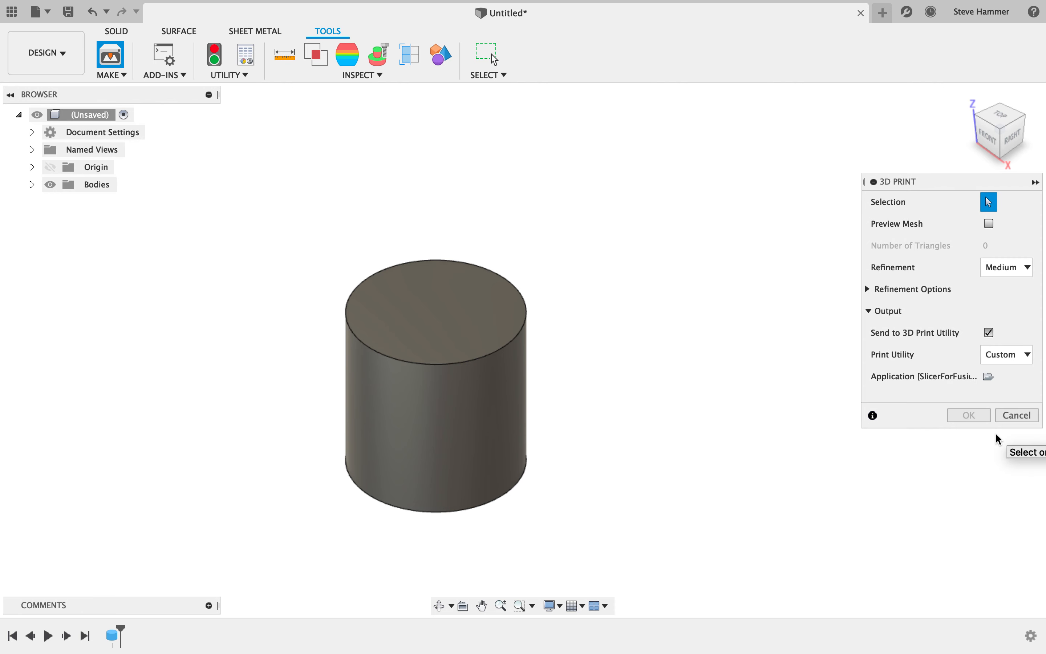
- Send the cylinder body at medium refinement to Slicer for Fusion 360 and dismiss the terms of service notice
left_click(989, 383)
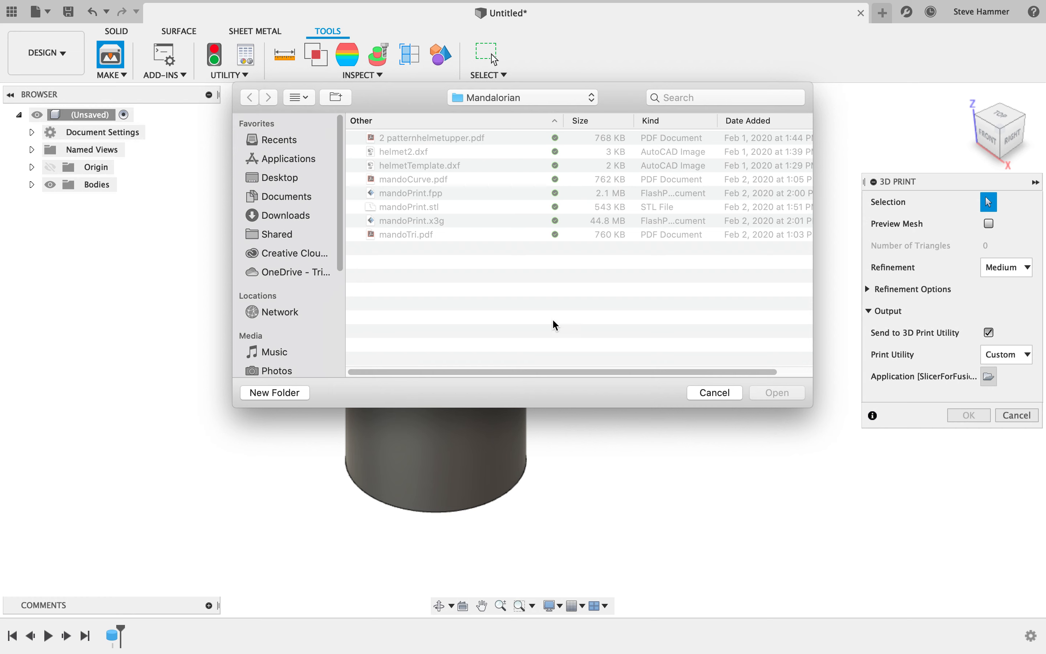
left_click(714, 392)
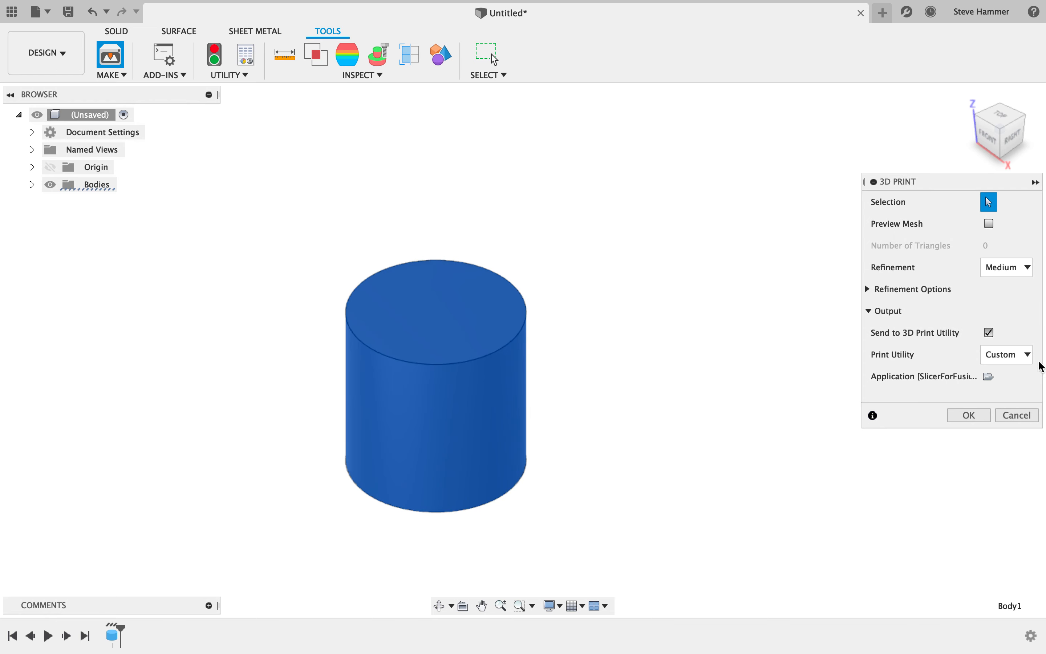
left_click(971, 416)
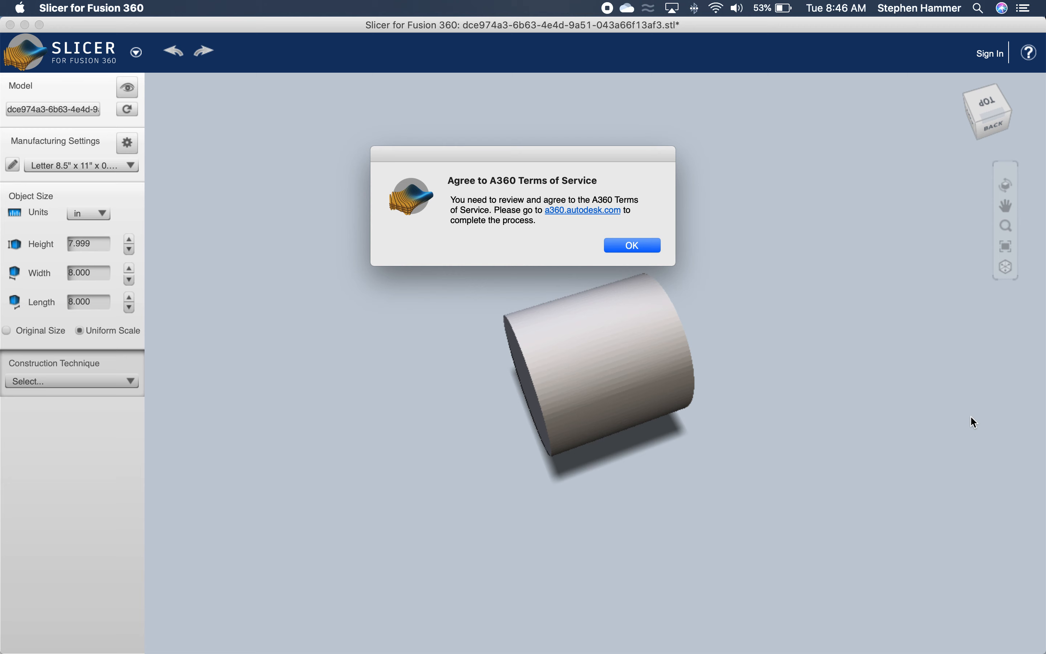
left_click(636, 245)
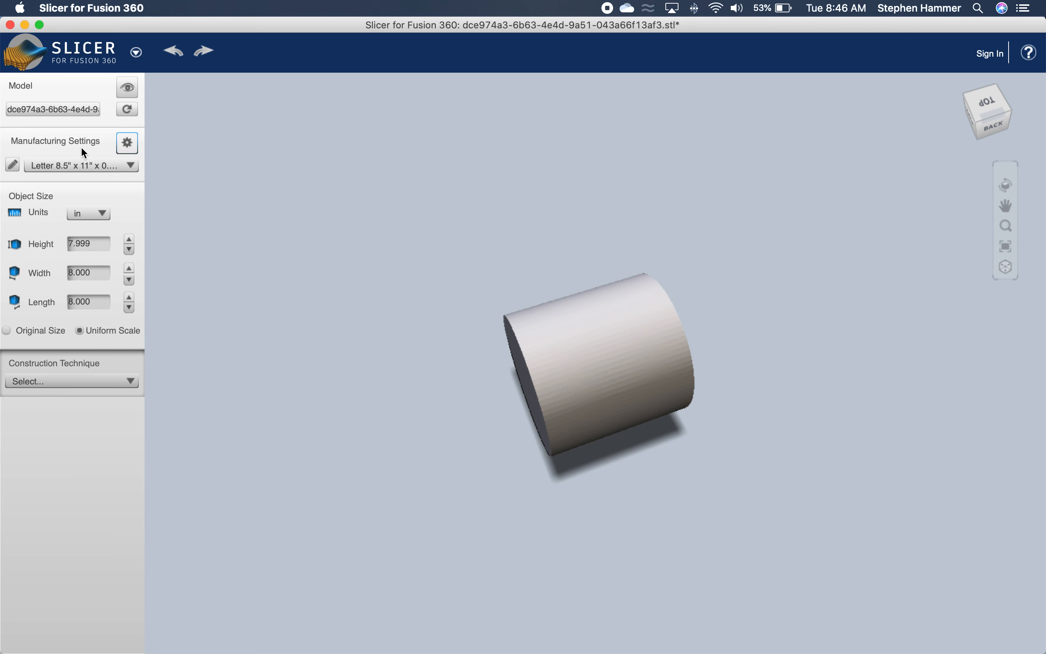
- Choose the laser manufacturing preset and set the material size to 20 in wide and 20 in long
left_click(117, 167)
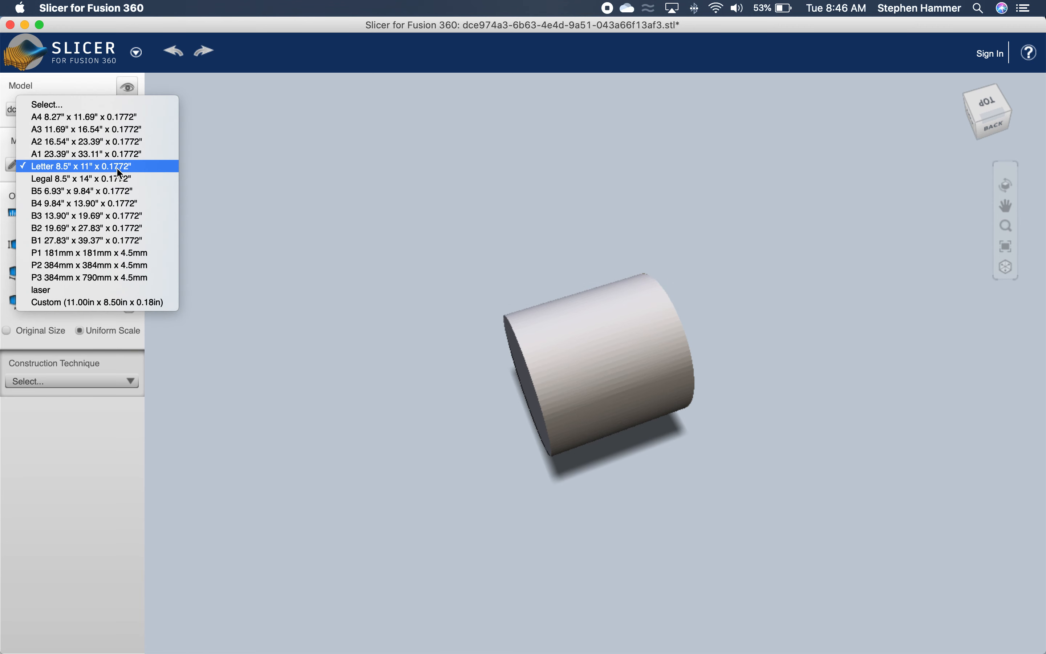
left_click(104, 290)
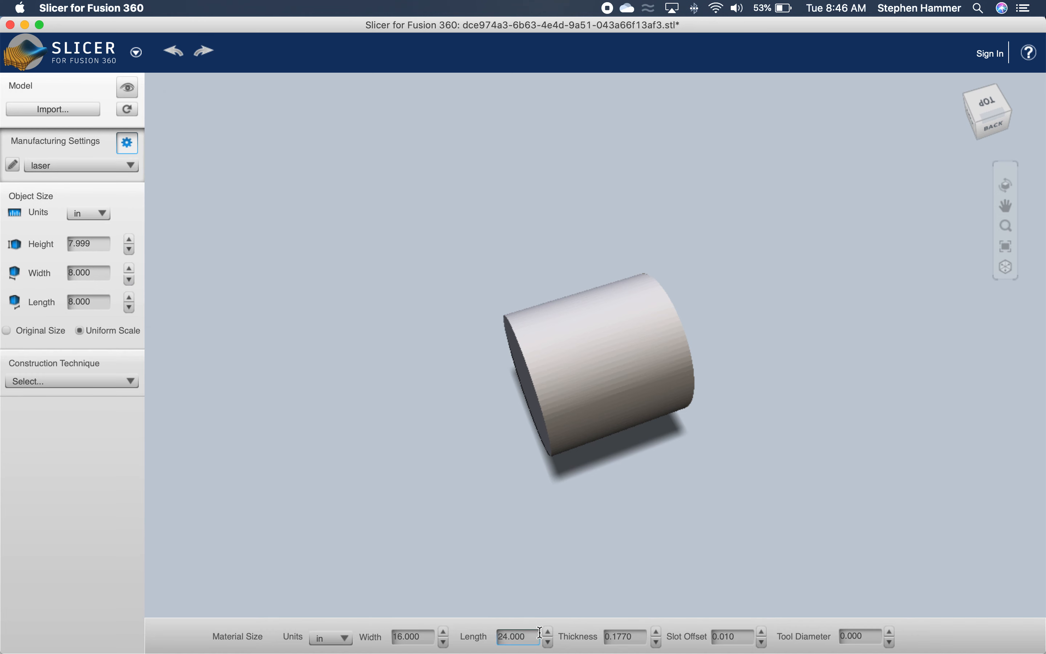
left_click(414, 636)
left_click_drag(422, 636, 371, 642)
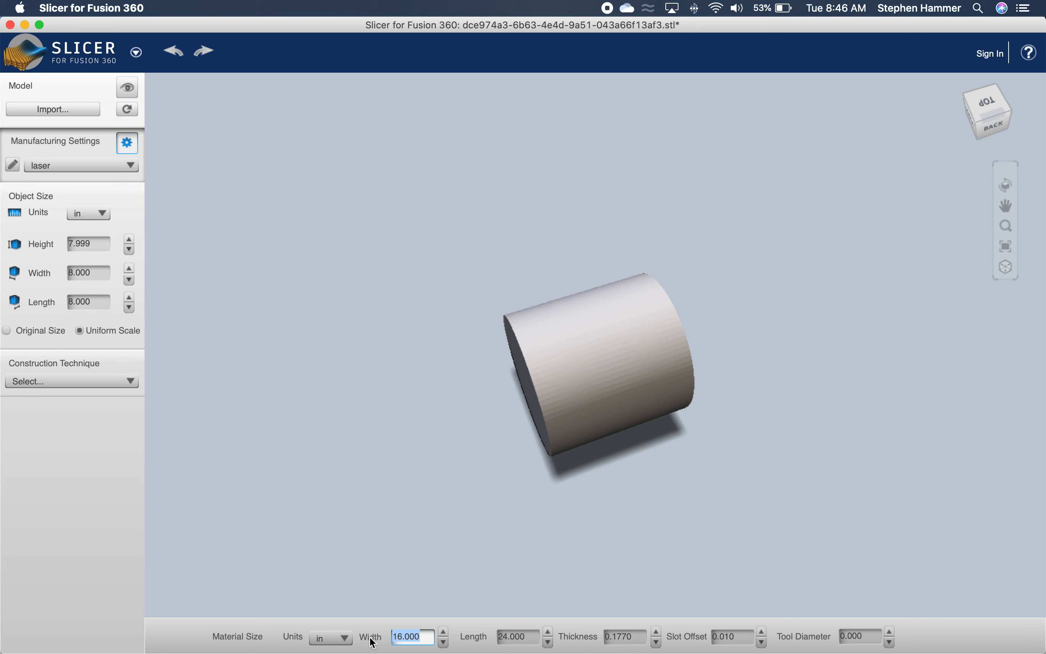
type("20")
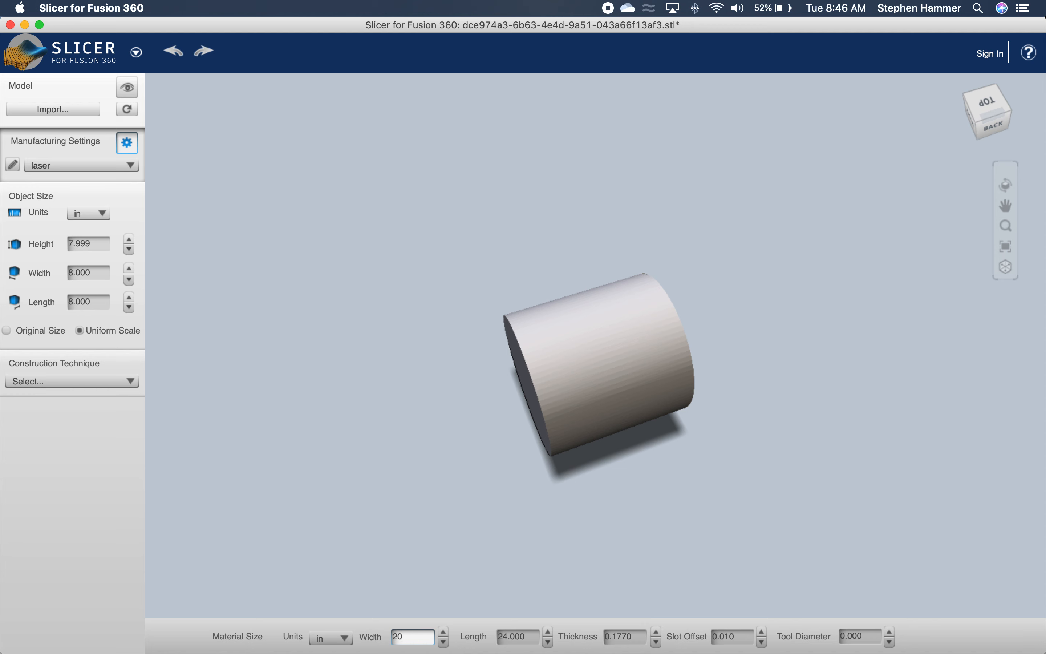
left_click(532, 636)
type("20")
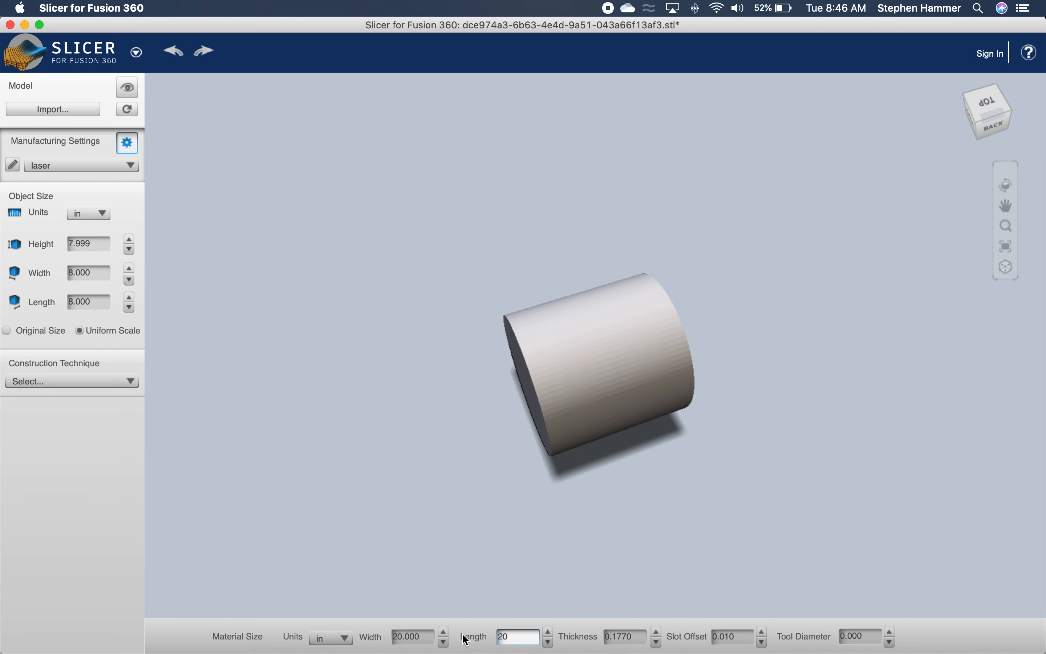
- Set the material sheet's width to 14.5 in
left_click(404, 636)
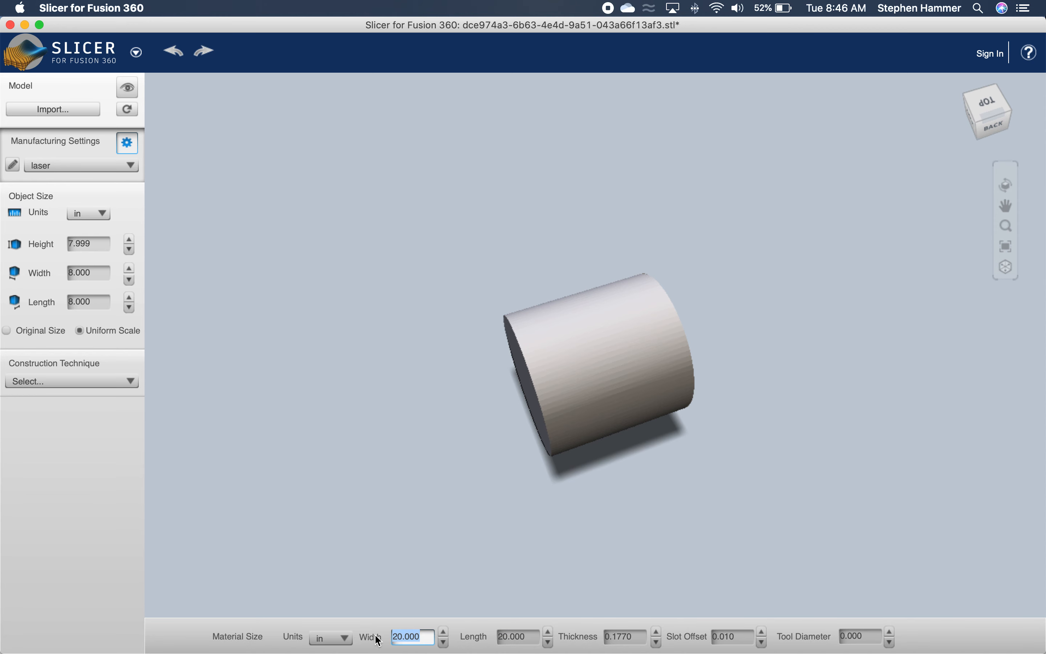
type("14.5")
left_click(607, 635)
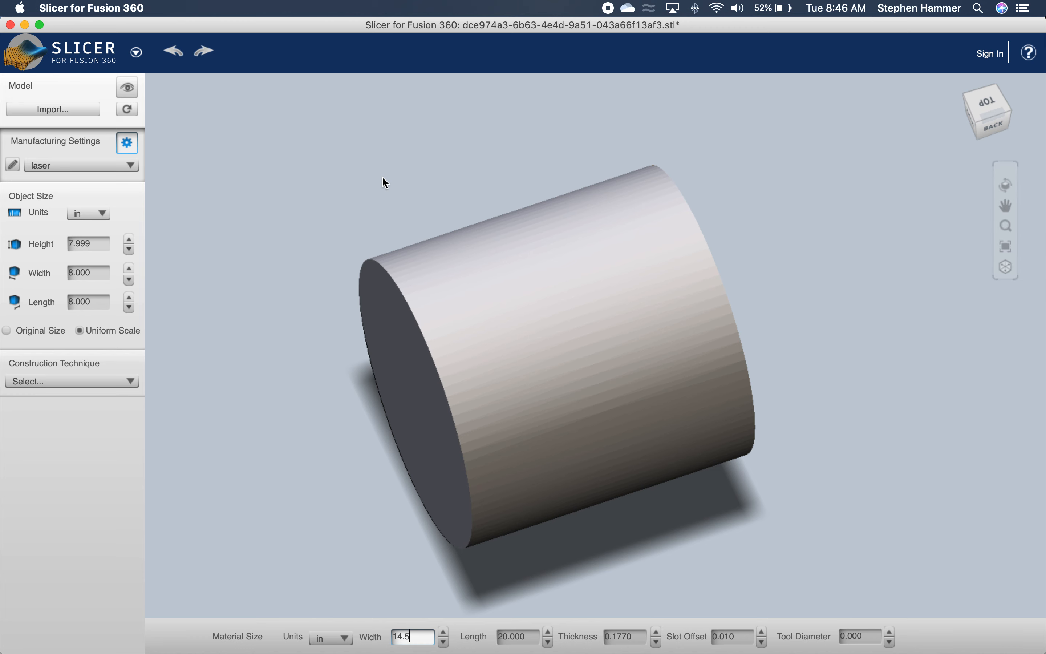
key("Return")
left_click(223, 445)
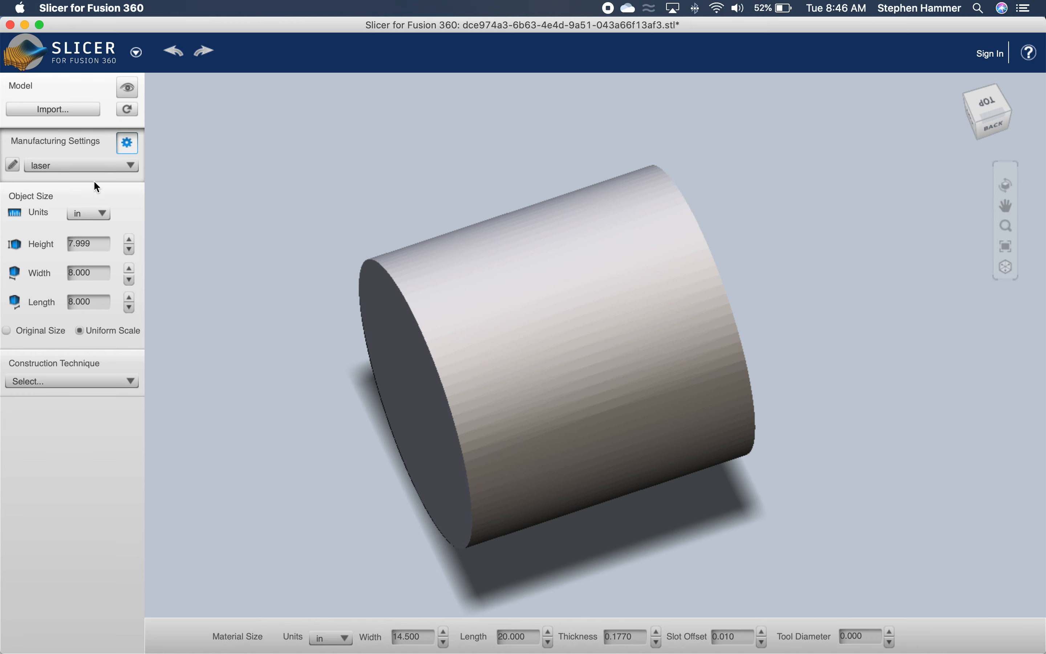
- Apply the Radial Slices construction technique and set the object's height to 4 in with uniform scaling
left_click(72, 380)
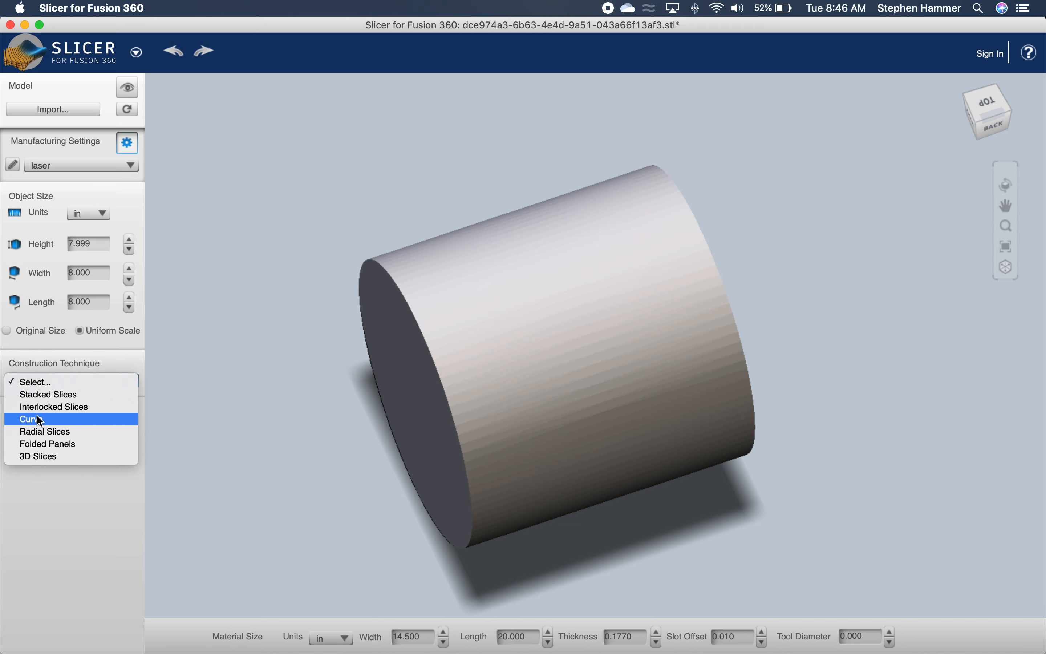
left_click(41, 431)
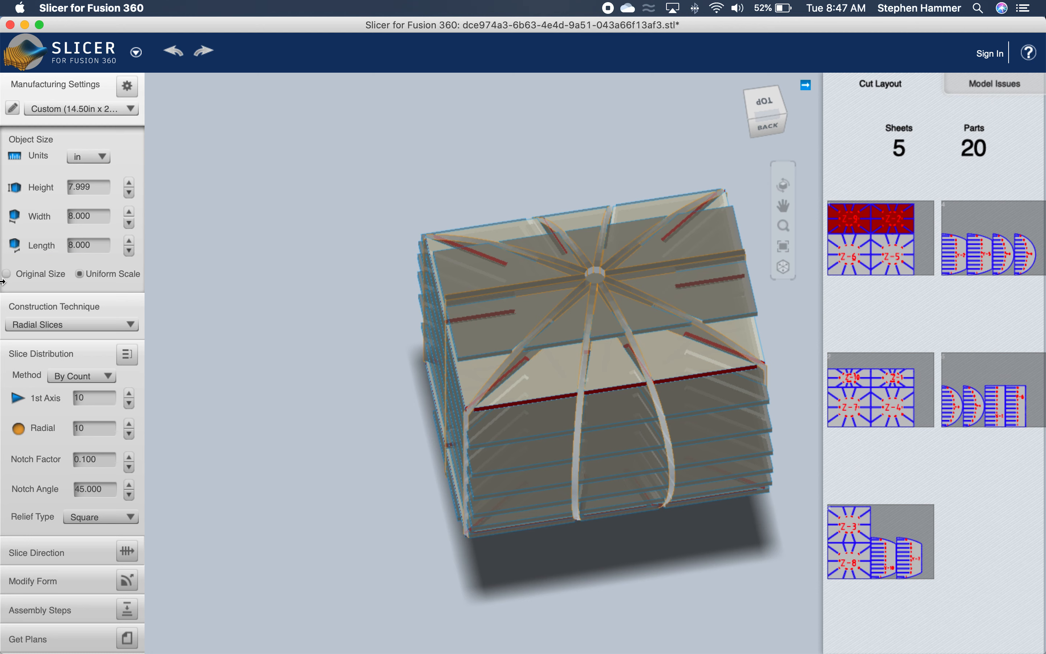
left_click(98, 189)
left_click_drag(98, 189, 27, 185)
type("4")
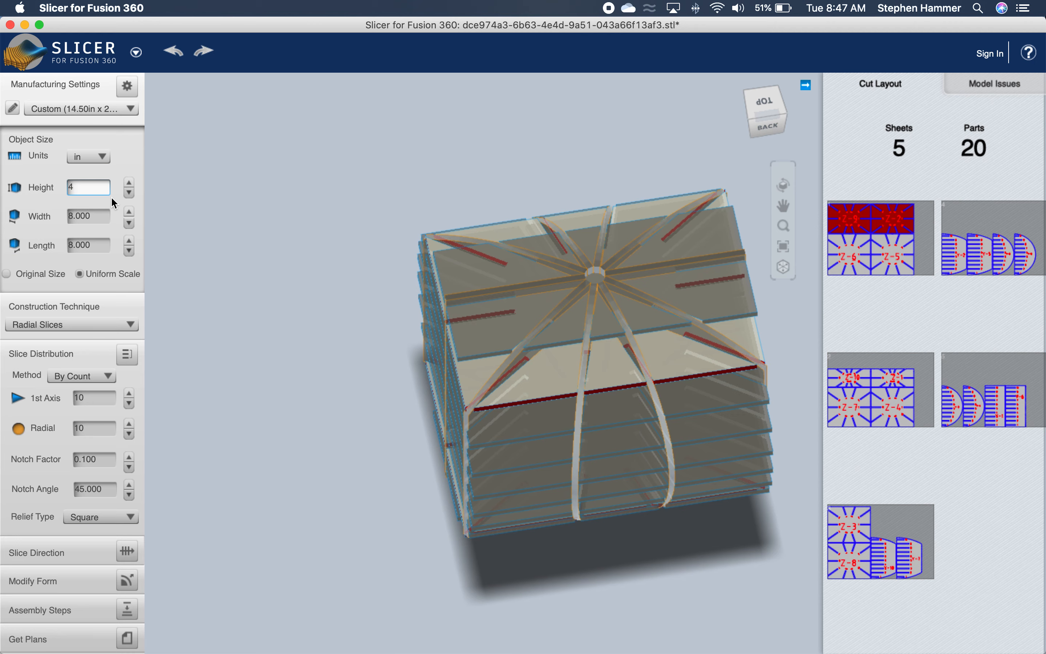
key("Tab")
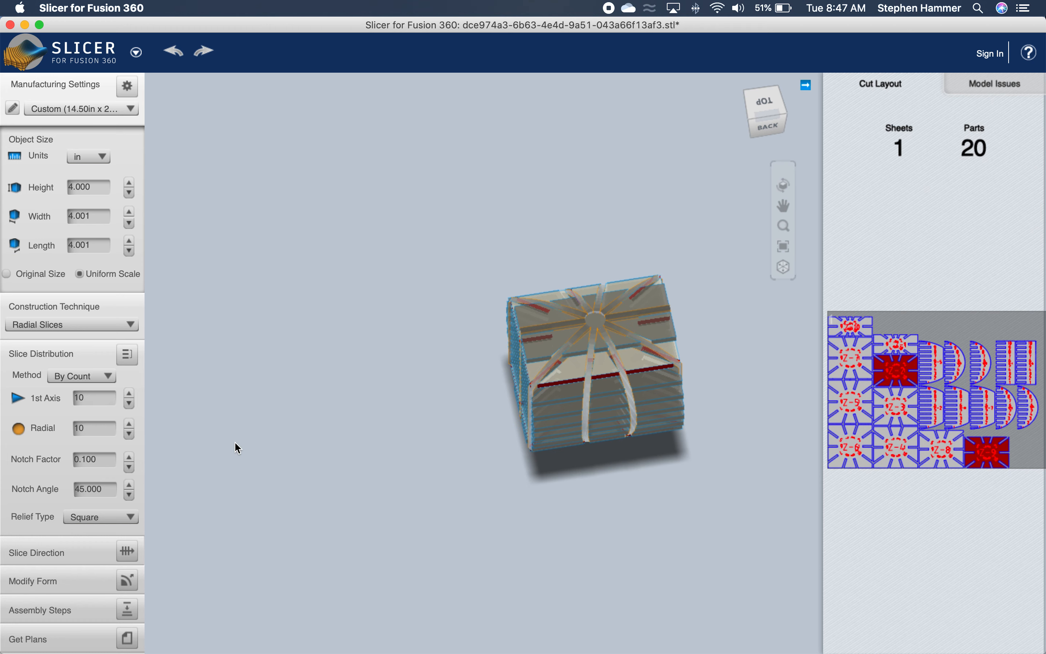
- Set the slice count along the 1st axis to 9
left_click(129, 405)
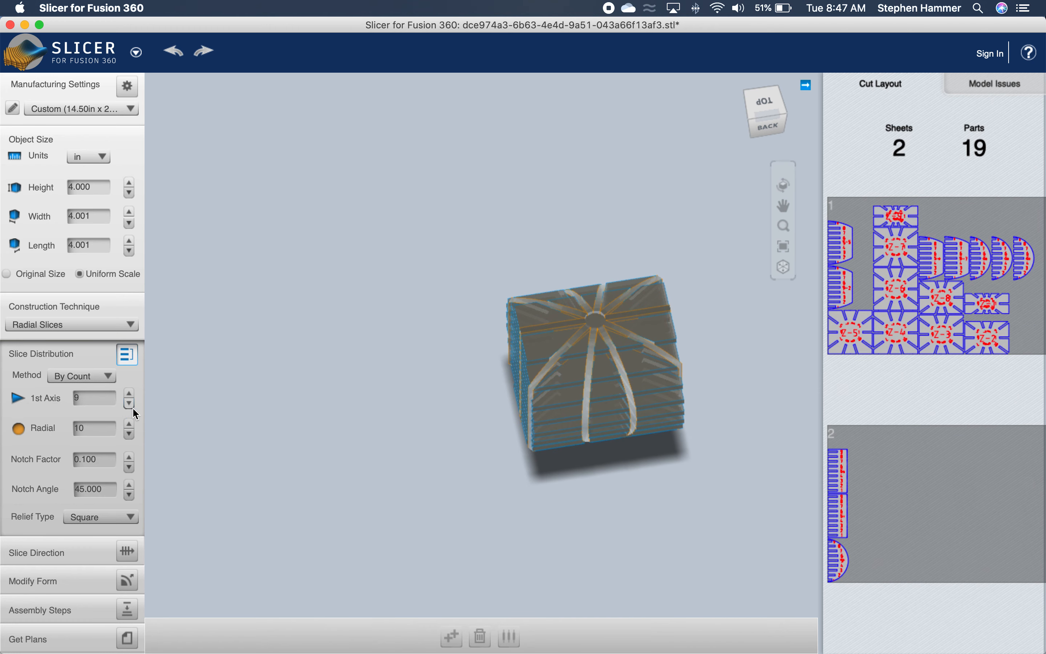
left_click(129, 394)
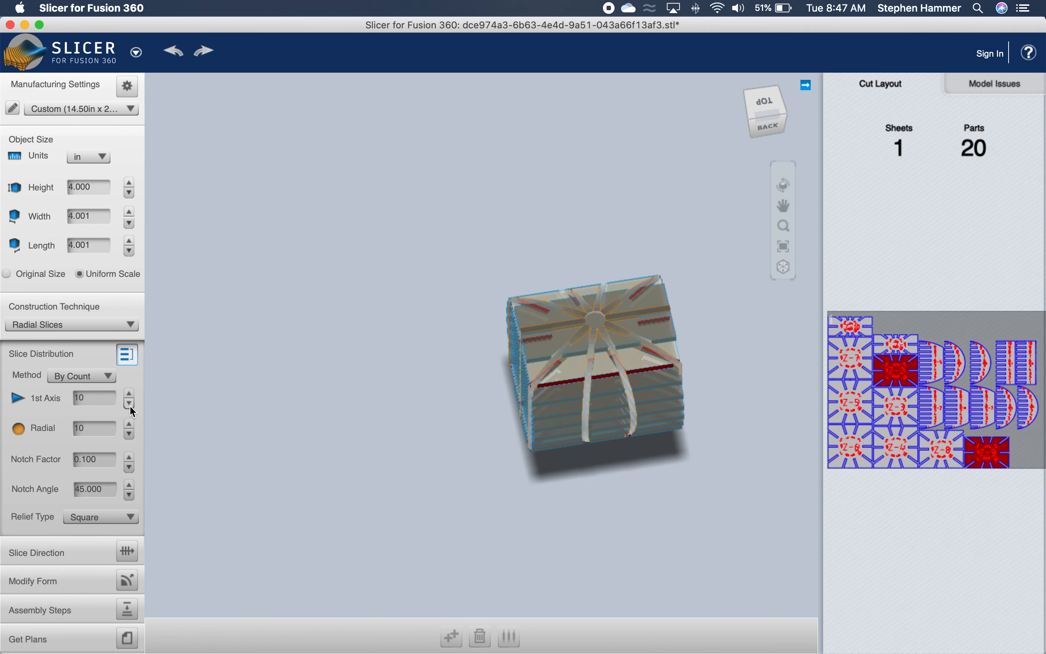
left_click(129, 405)
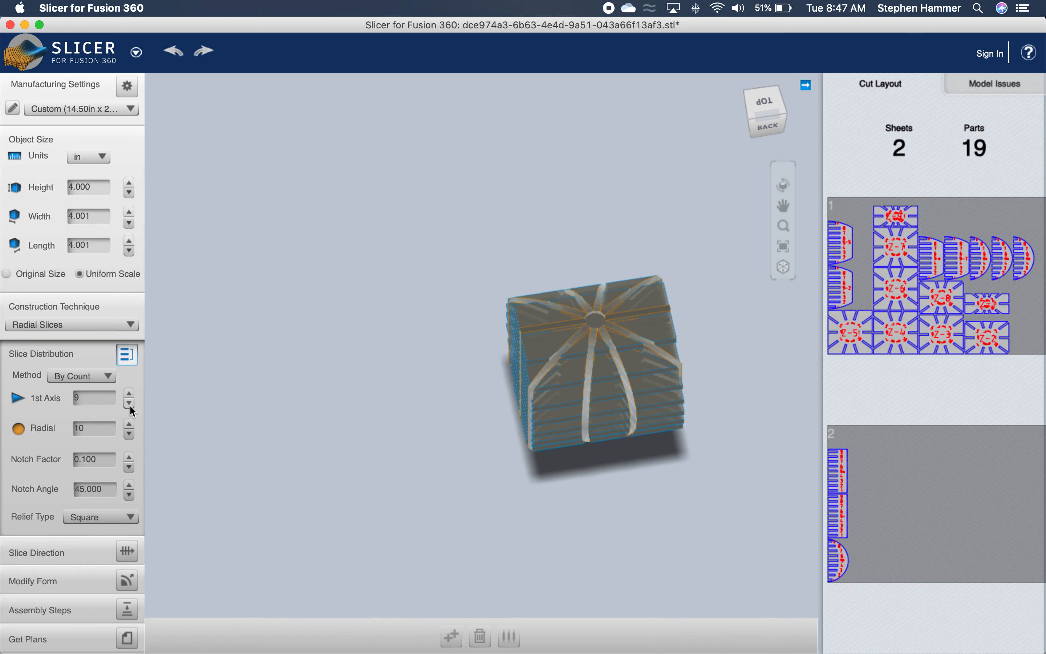
- Set the slice distribution to 8 slices along the 1st axis and 10 radial slices
left_click(129, 434)
left_click(129, 404)
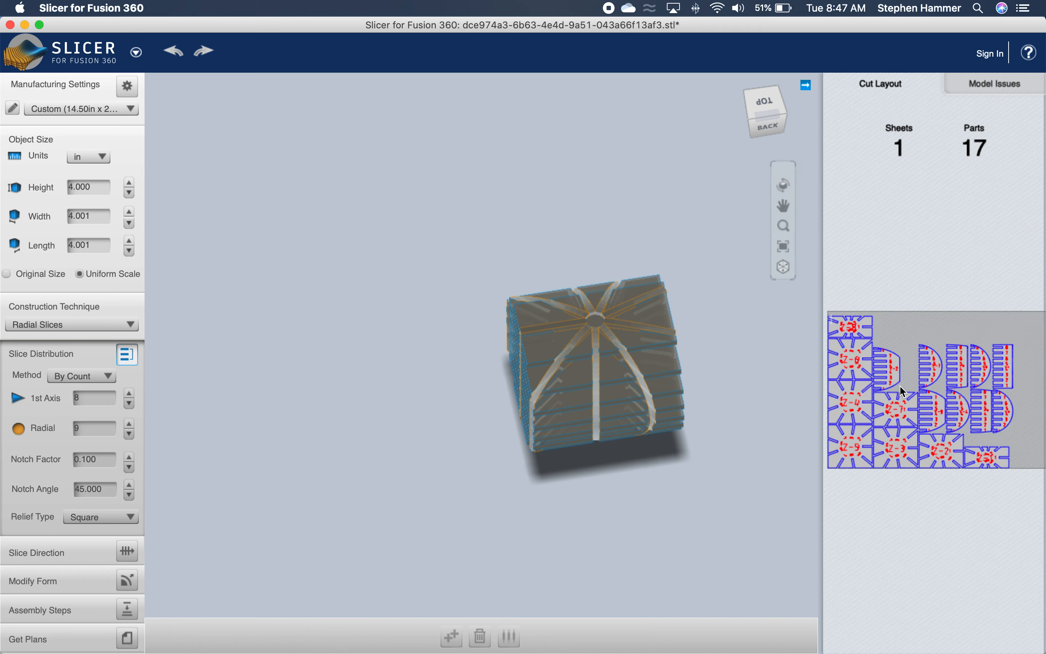
left_click(130, 424)
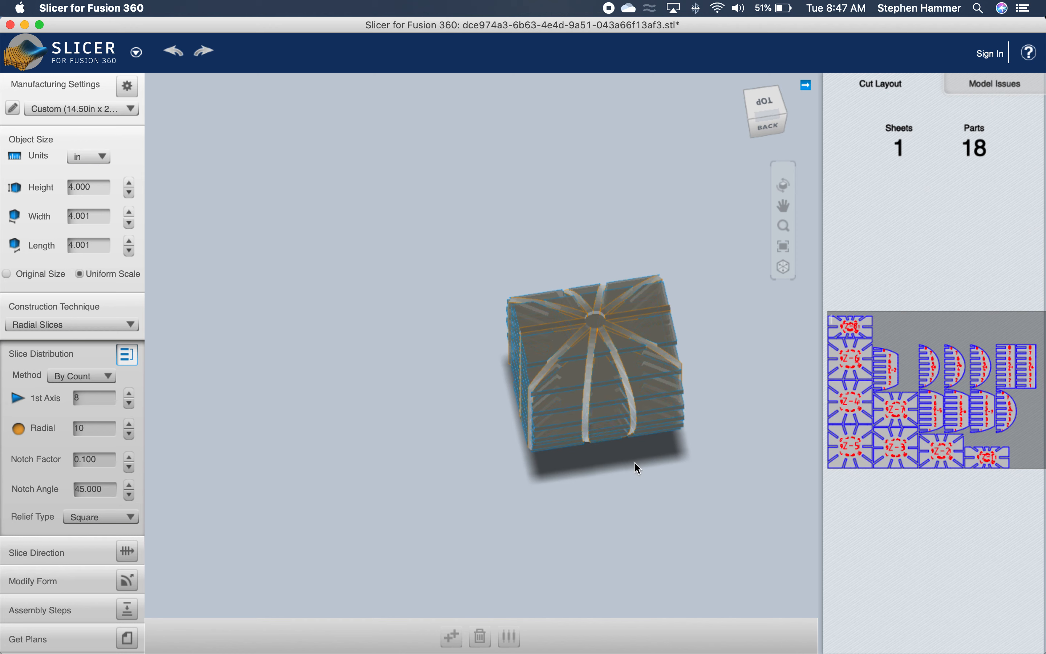
- Display the cutting plans with PDF as the file type, and open the export to the computer, cancelling the save
middle_click_drag(748, 524, 697, 495)
left_click_drag(711, 468, 739, 369)
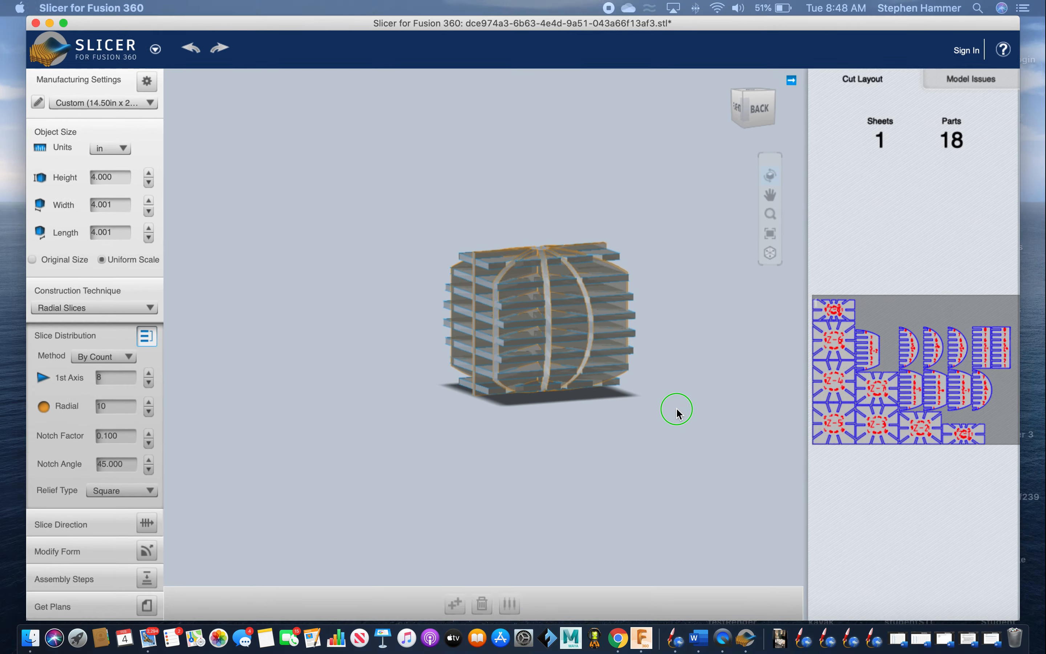
left_click_drag(676, 411, 809, 406)
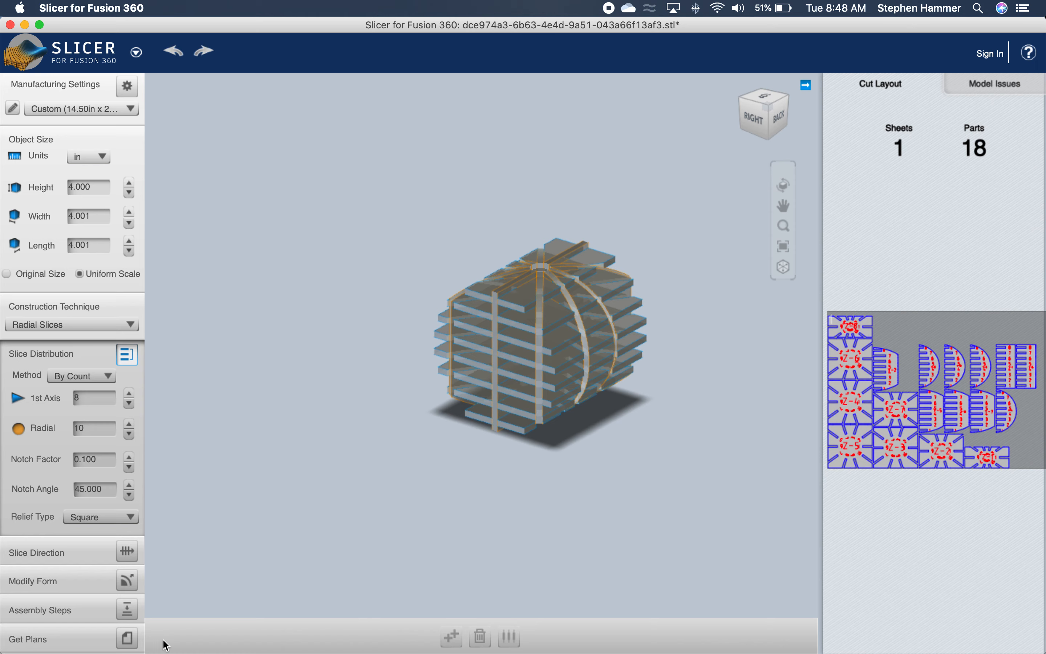
left_click(127, 638)
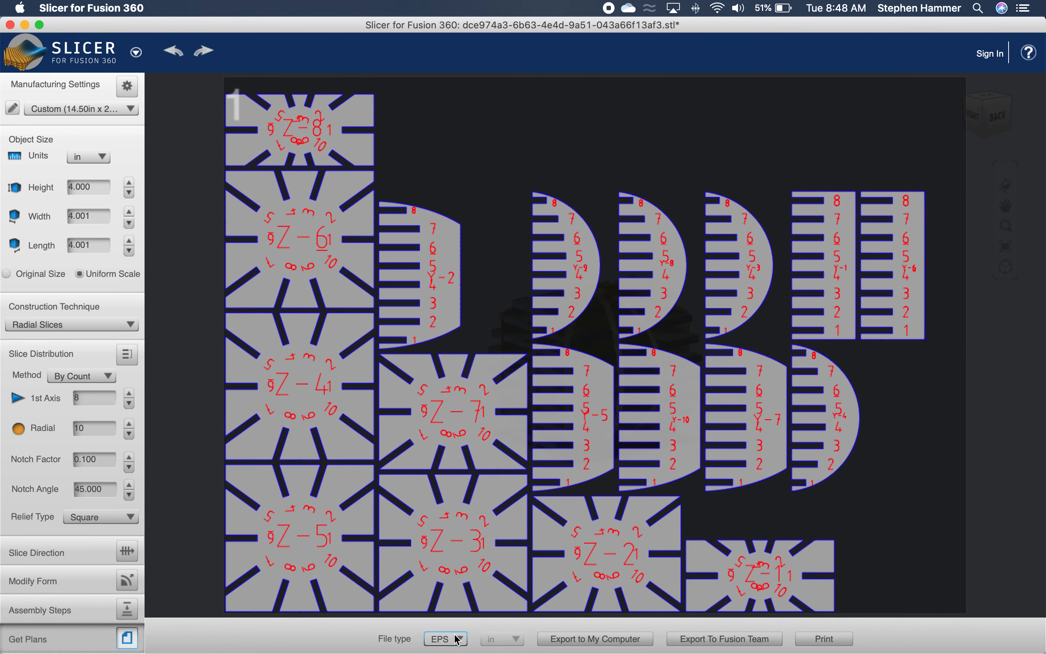
left_click(457, 639)
left_click(441, 608)
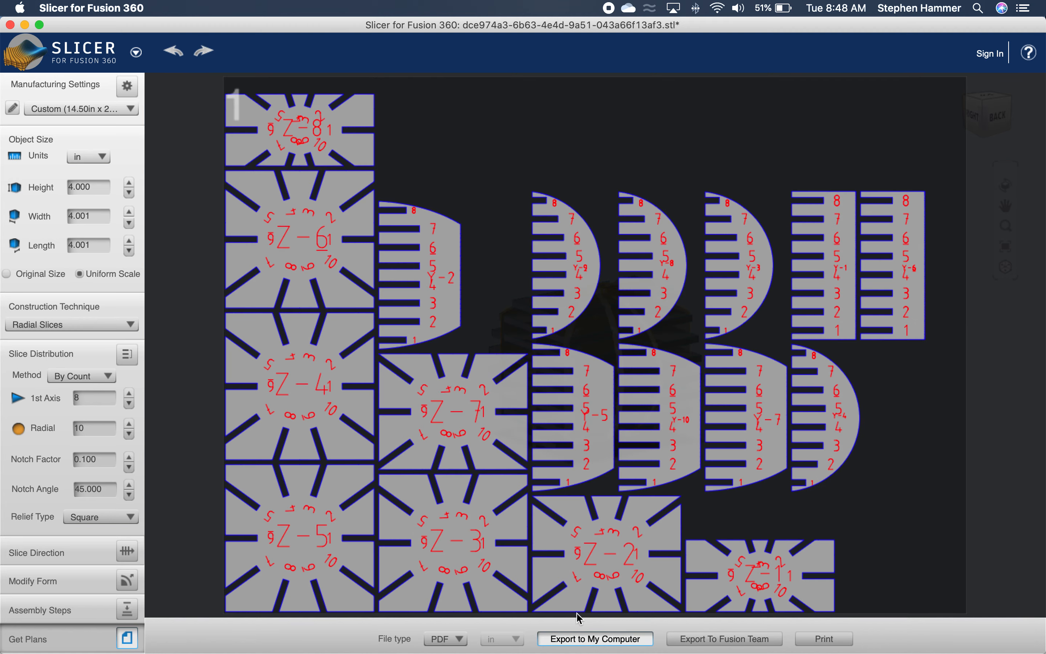
left_click(589, 636)
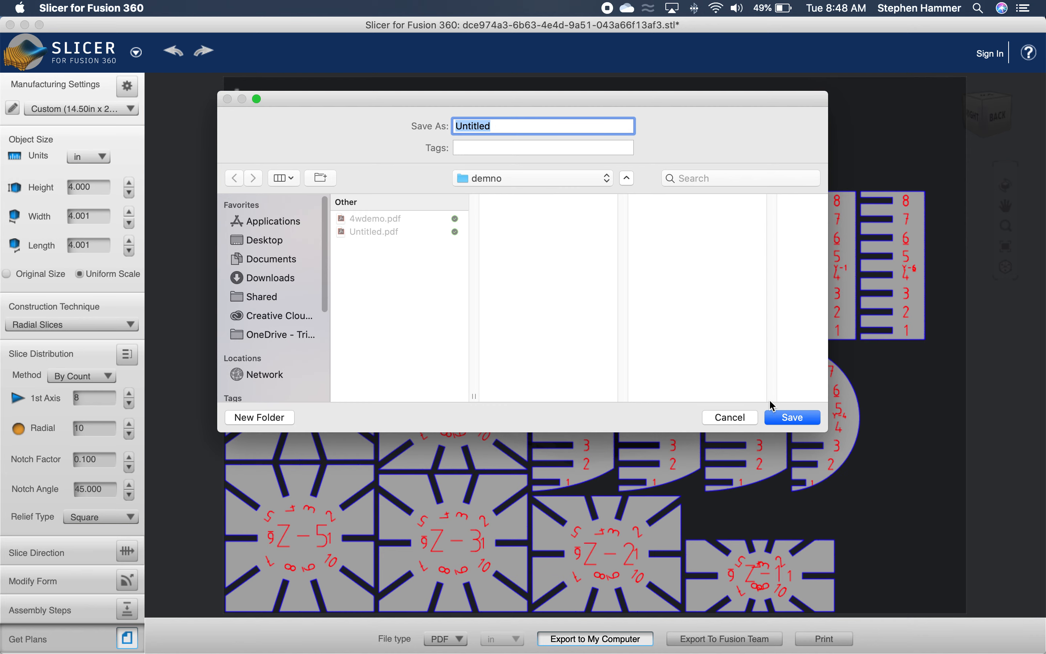
left_click(753, 417)
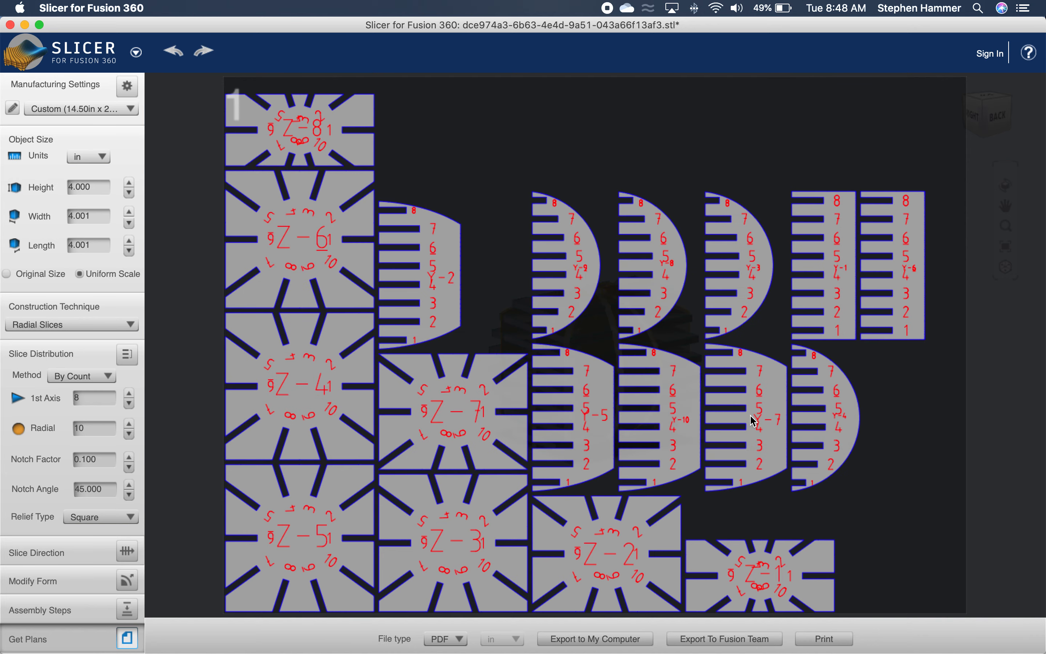